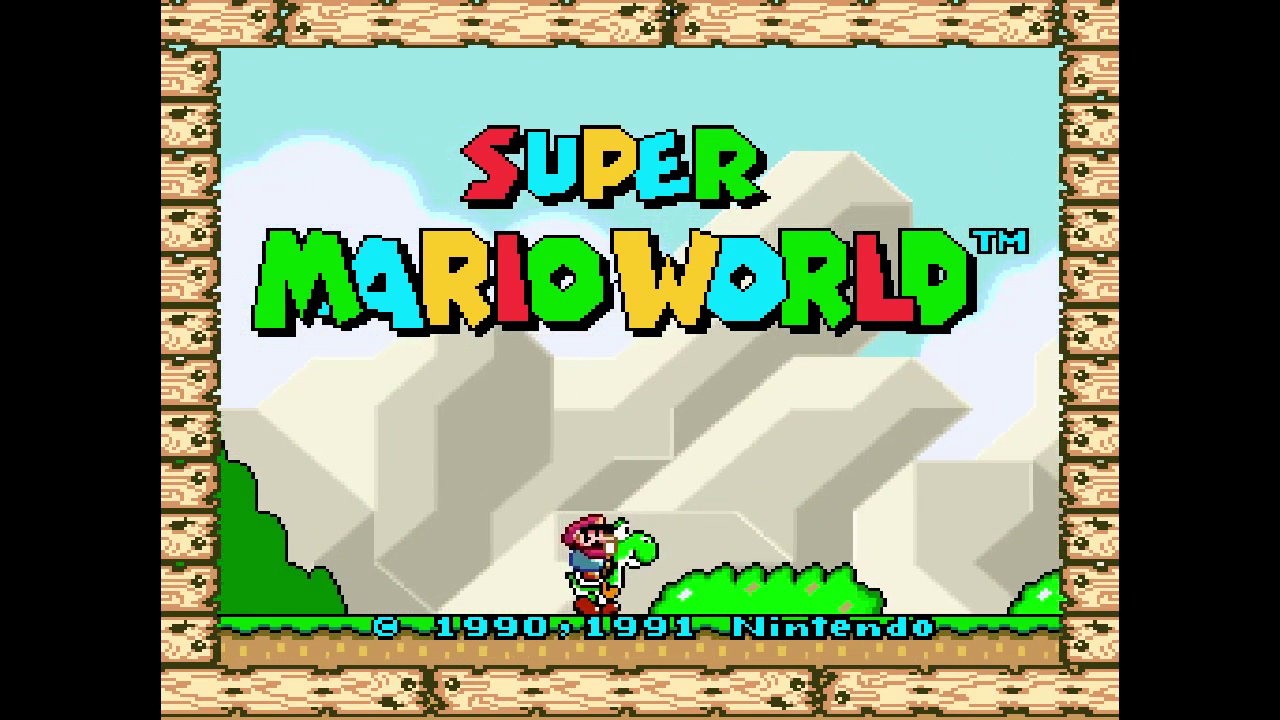
Quit Super Mario World and EmulationStation to the terminal, and print the working directory
key("Return")
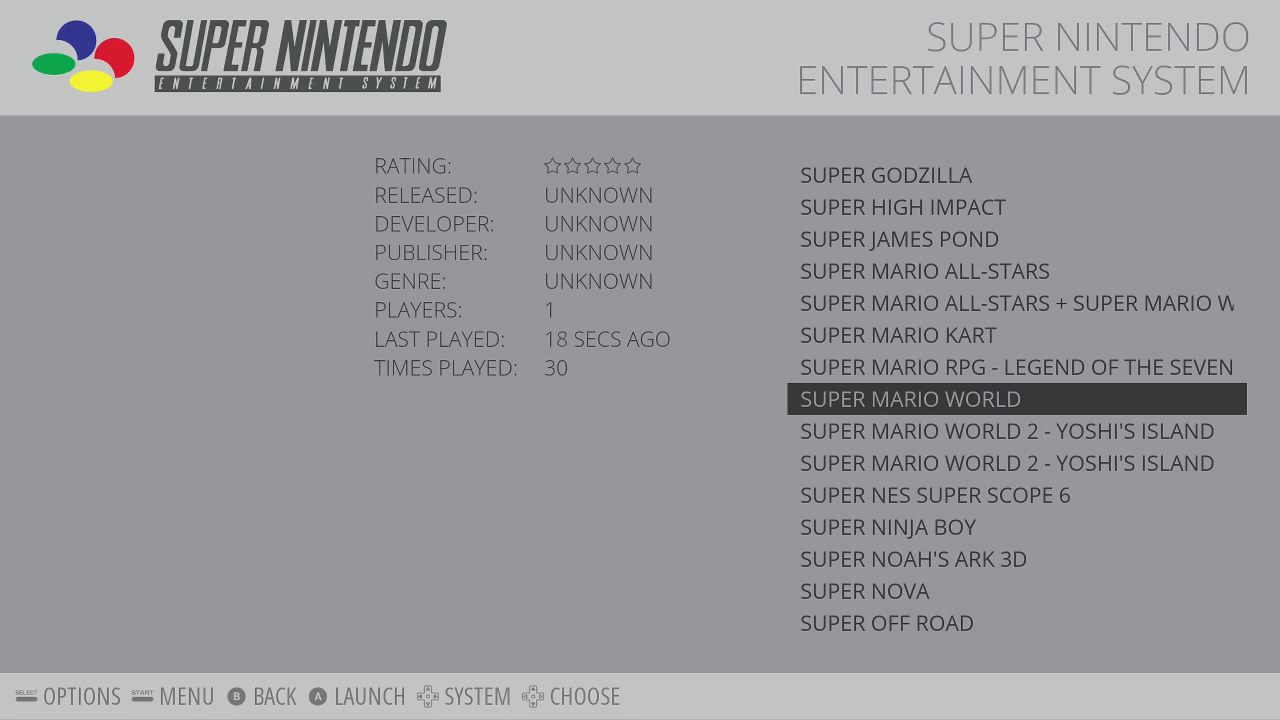
key("Escape")
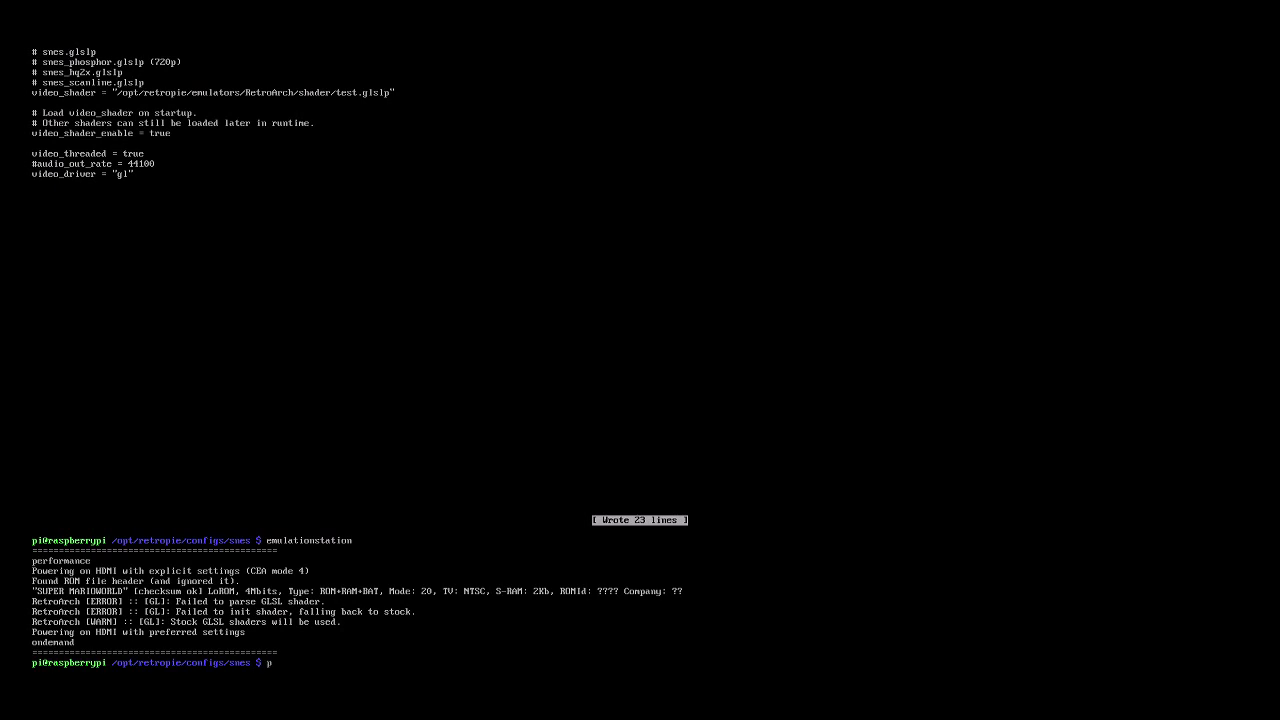
key("Return")
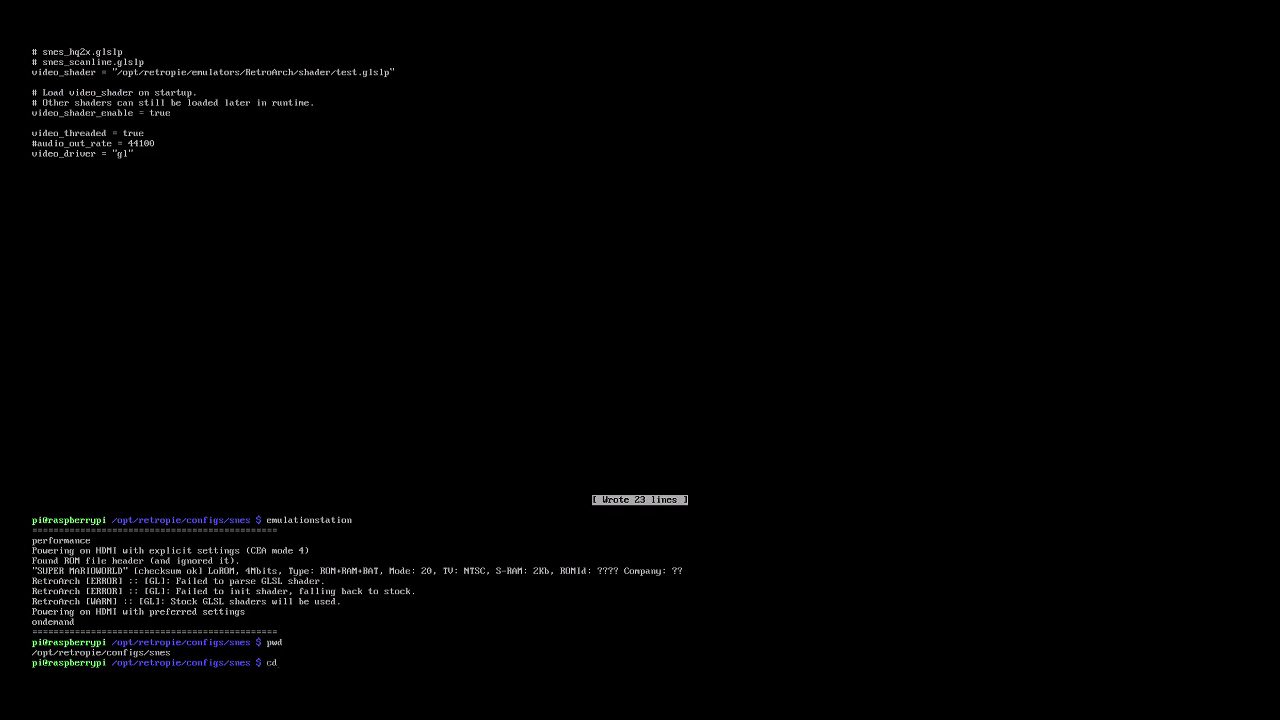
Change to the filesystem's root directory and list its contents
key("Return")
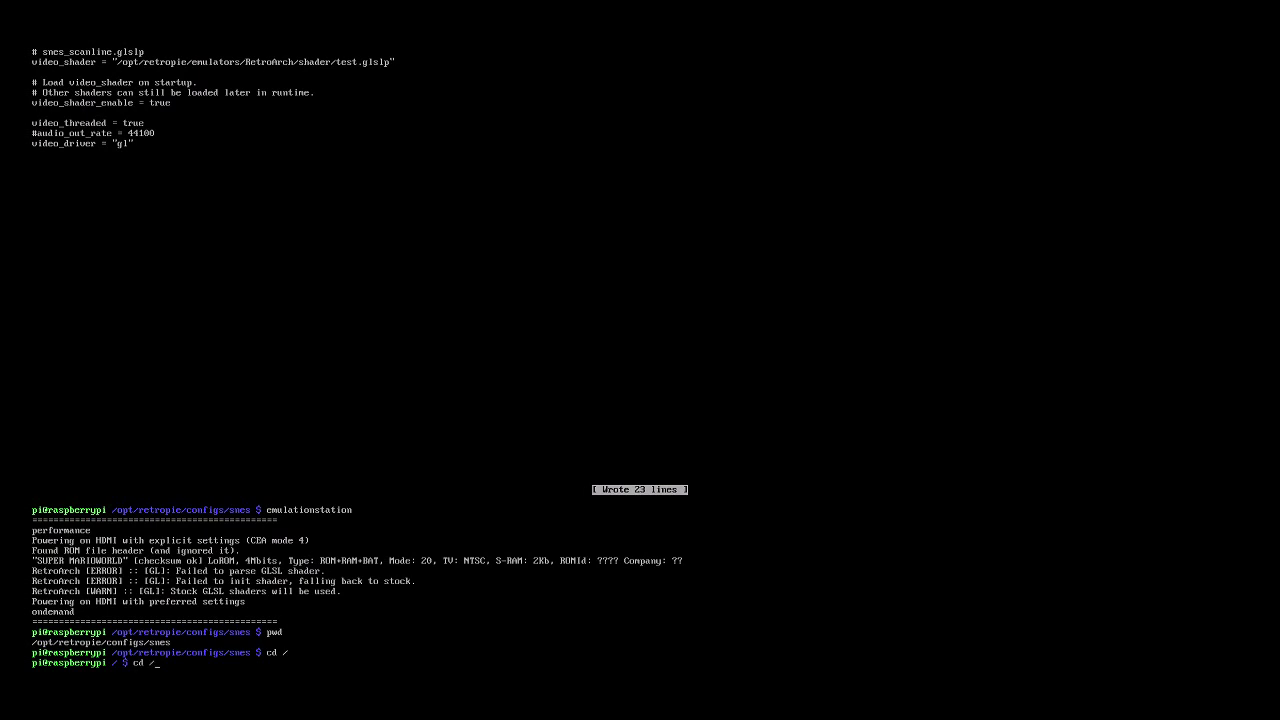
key("Return")
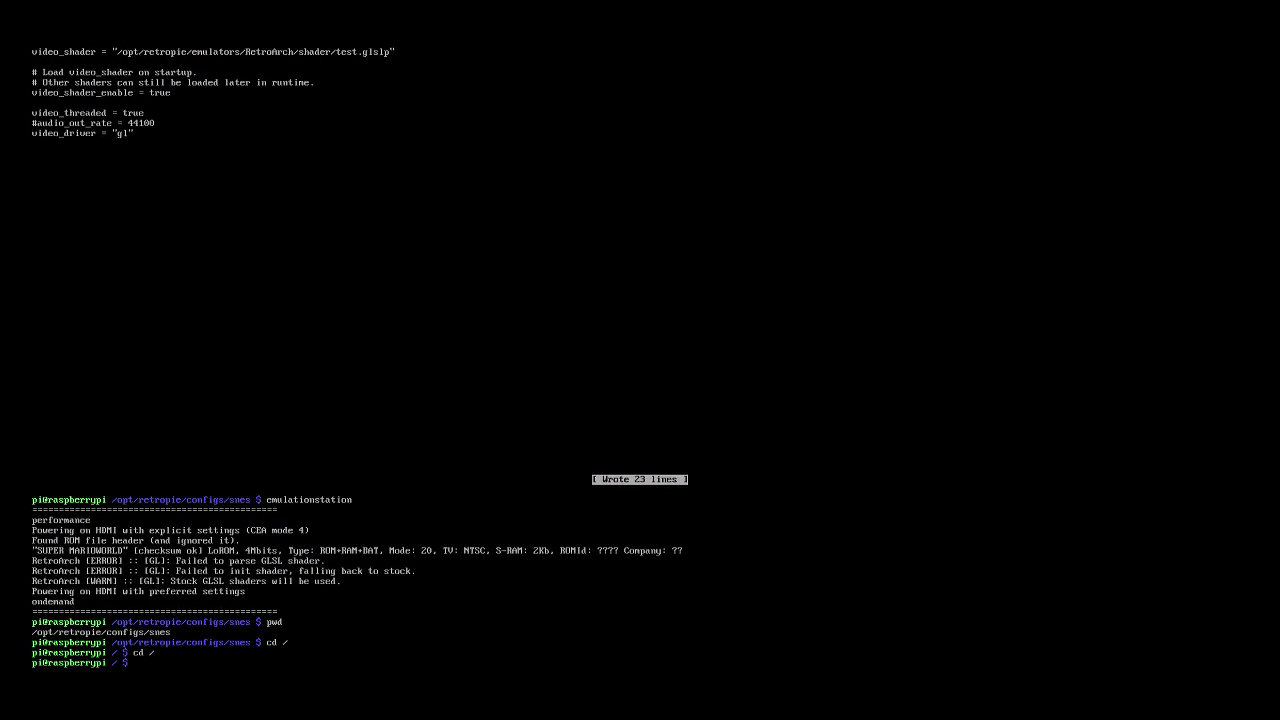
key("Return")
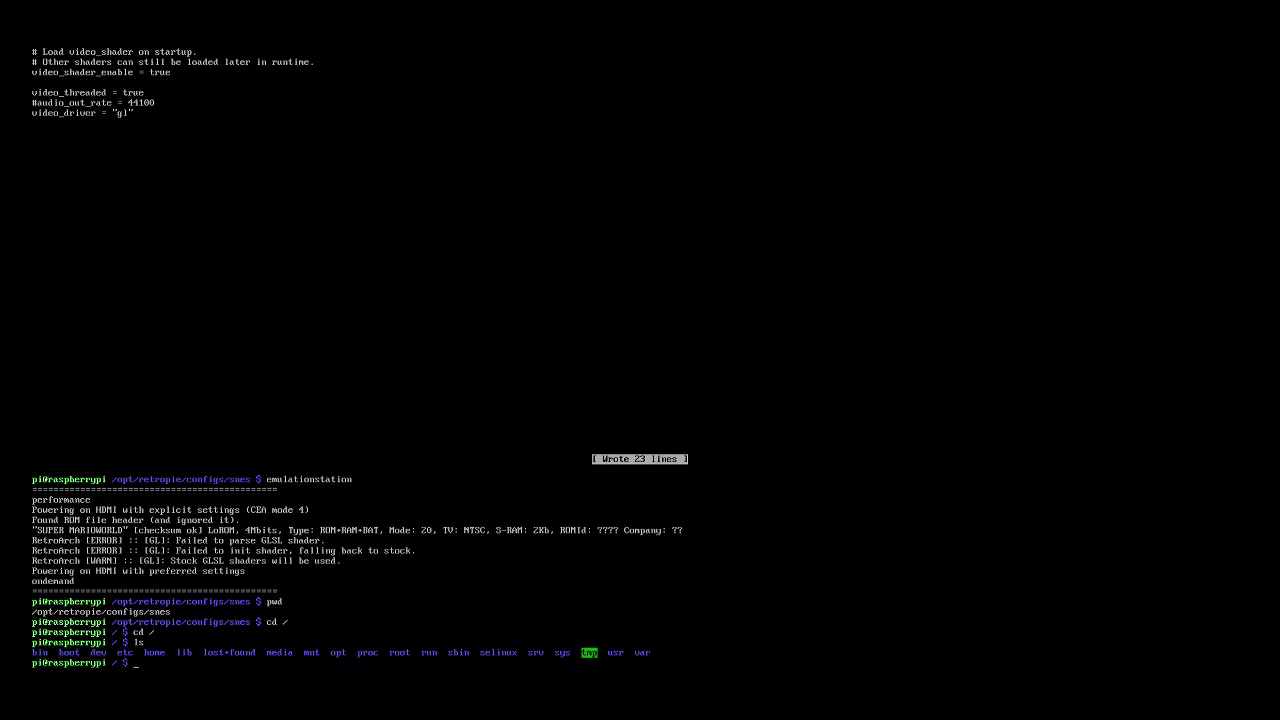
Change into the opt directory and list its folders
type("cd opt")
key("Return")
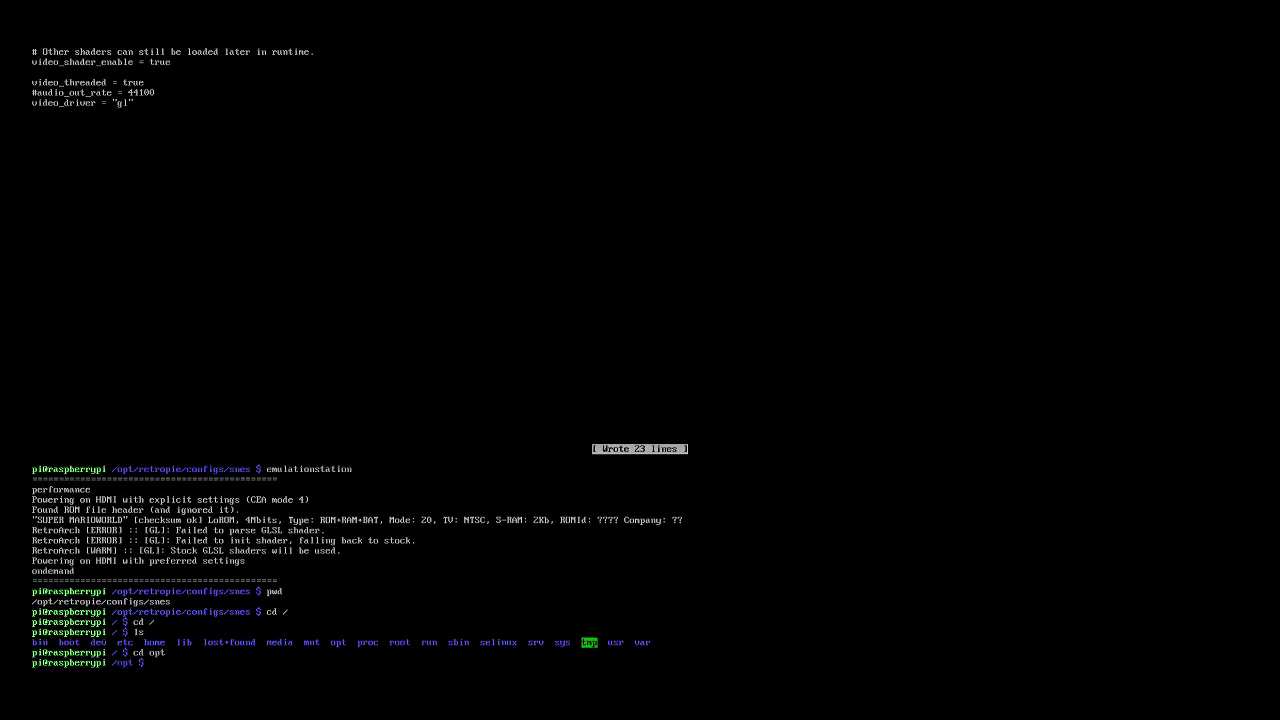
type("ls")
key("Return")
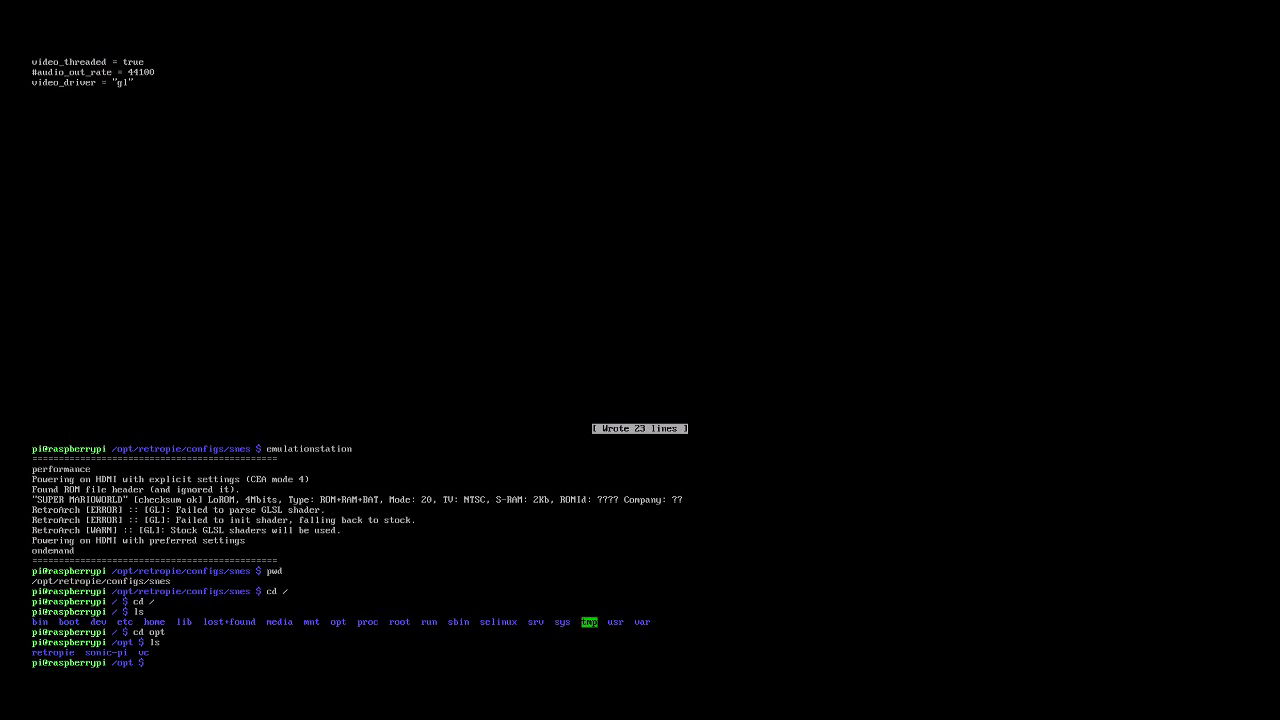
Change into the retropie directory inside /opt and list its contents
type("cd ret")
key("Tab")
key("Return")
type("ls")
key("Return")
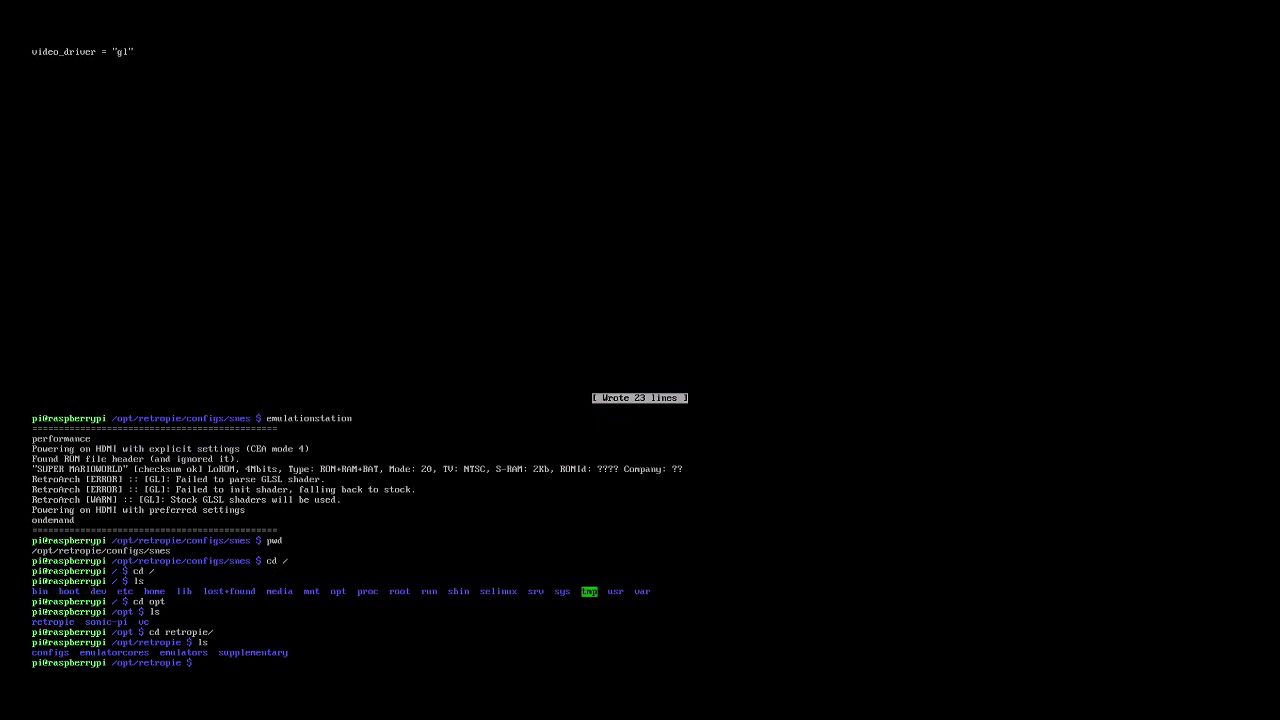
Change into the emulators directory of retropie and list the installed emulators
type("cd emulators")
key("Return")
type("ls")
key("Return")
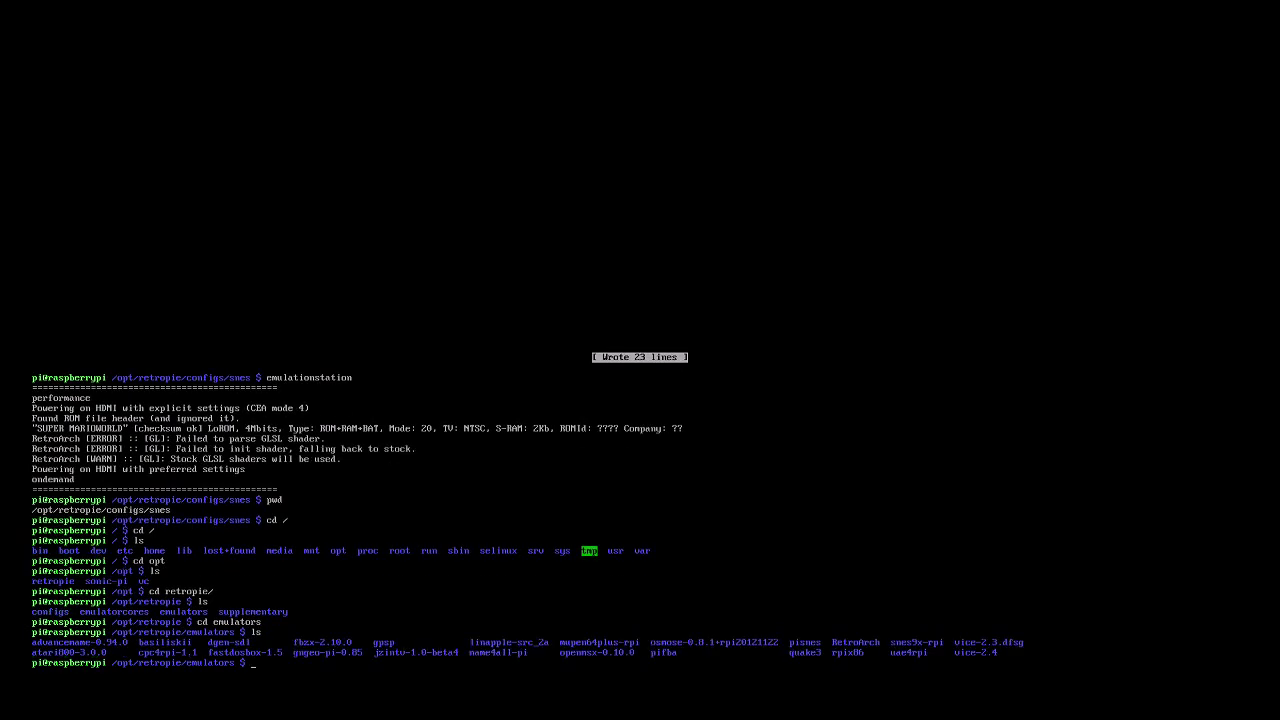
Change into the RetroArch directory under emulators and list its files and folders
type("cd Retr")
key("Tab")
key("Return")
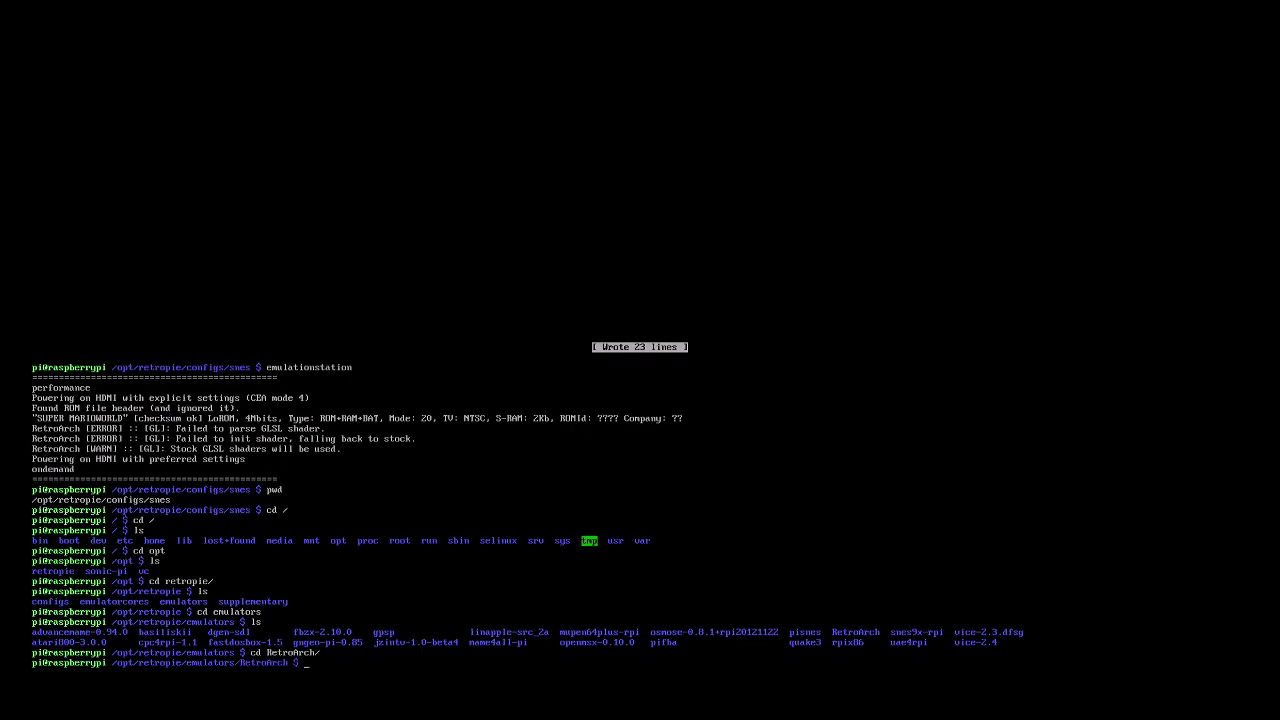
type("ls")
key("Return")
Change into RetroArch's shader directory and list the available shader files with their details
type("cd shader")
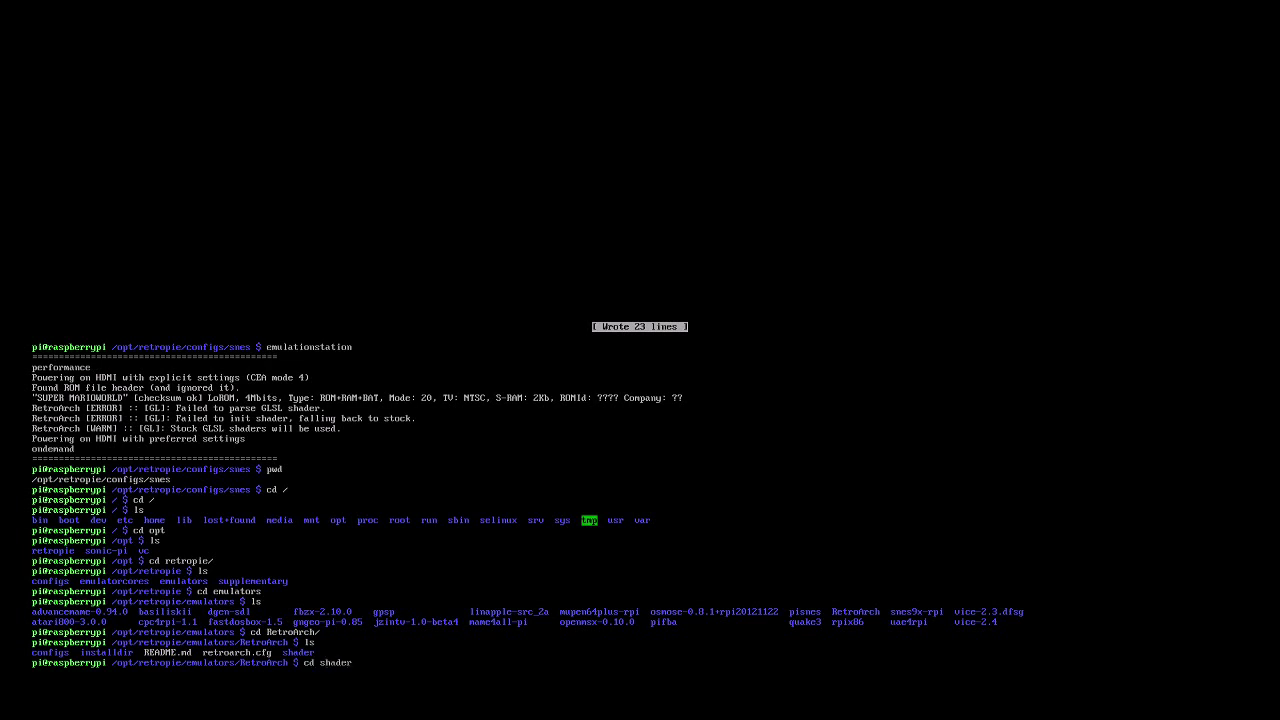
key("Return")
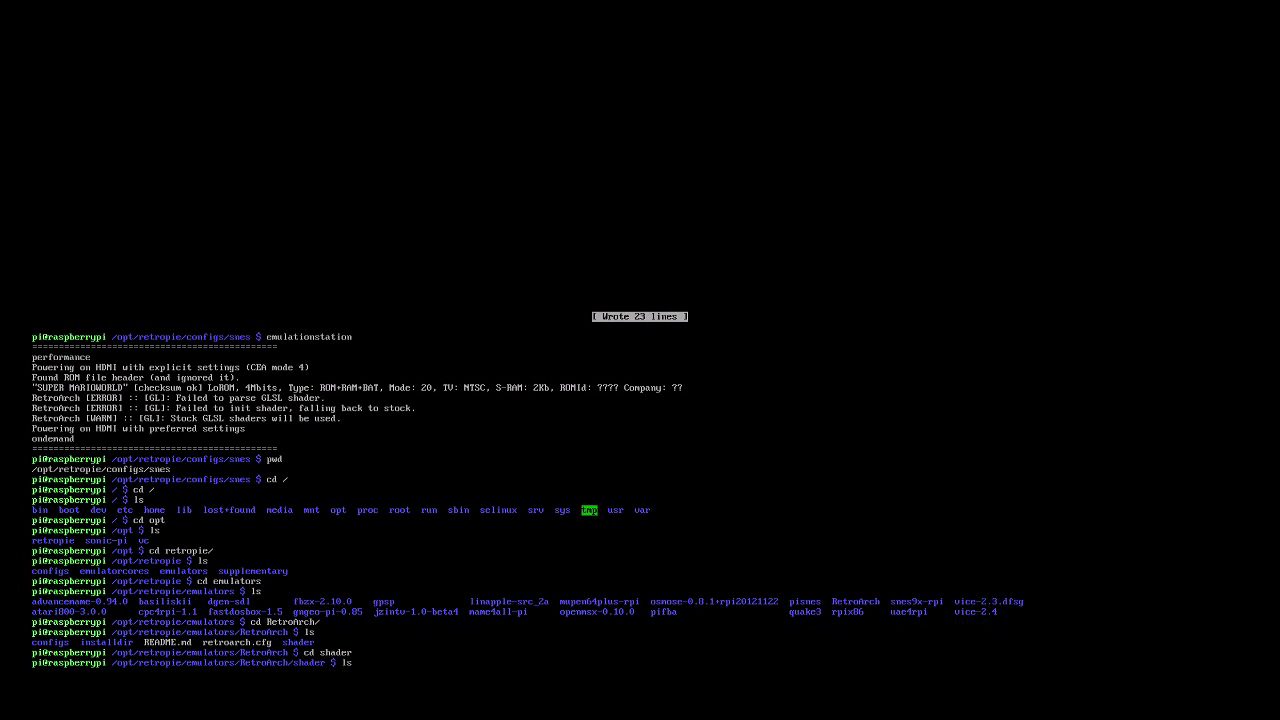
key("Return")
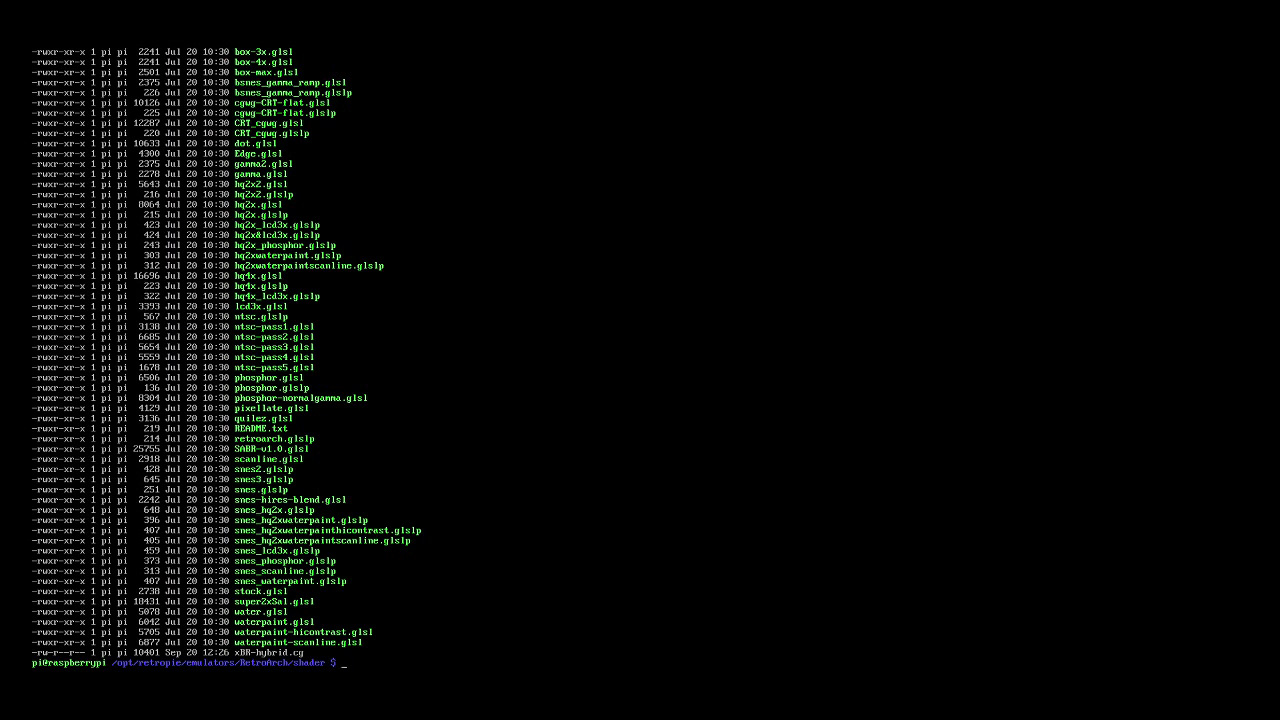
Move back up three directory levels from the shader folder to /opt/retropie
type("cd ..")
key("Return")
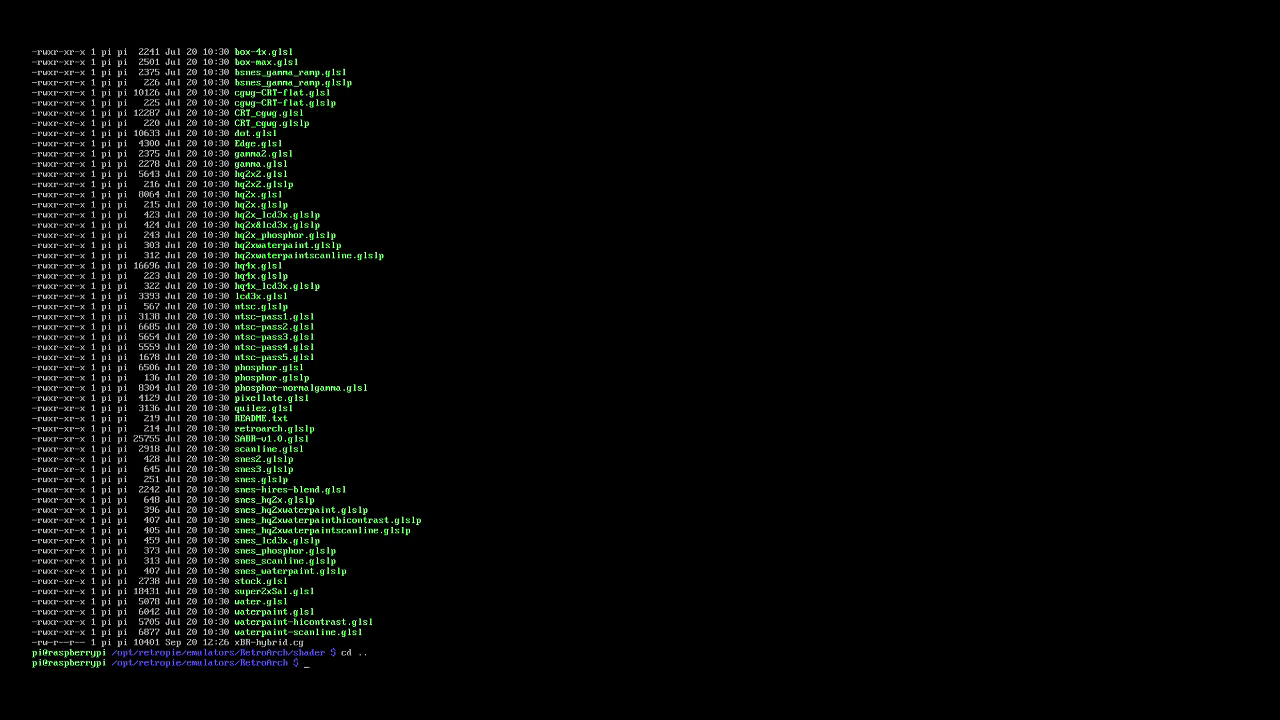
type("cd ..")
key("Return")
type("cd")
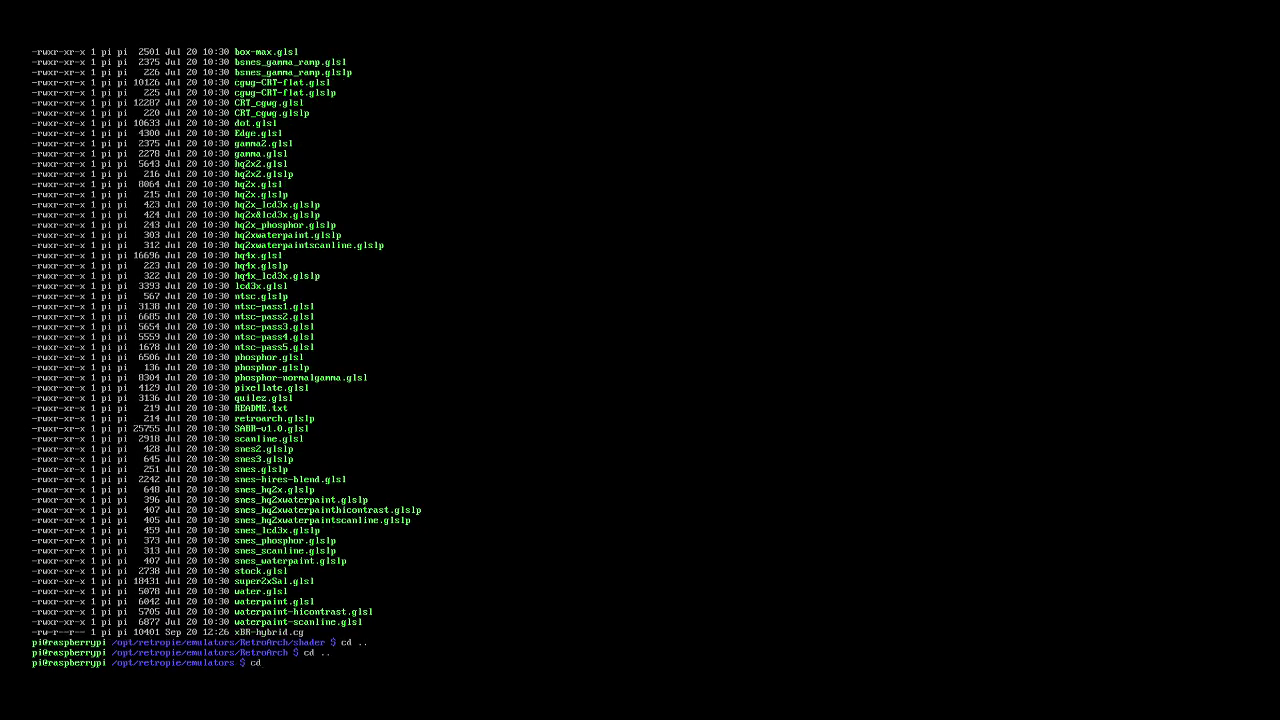
type(" ..")
key("Return")
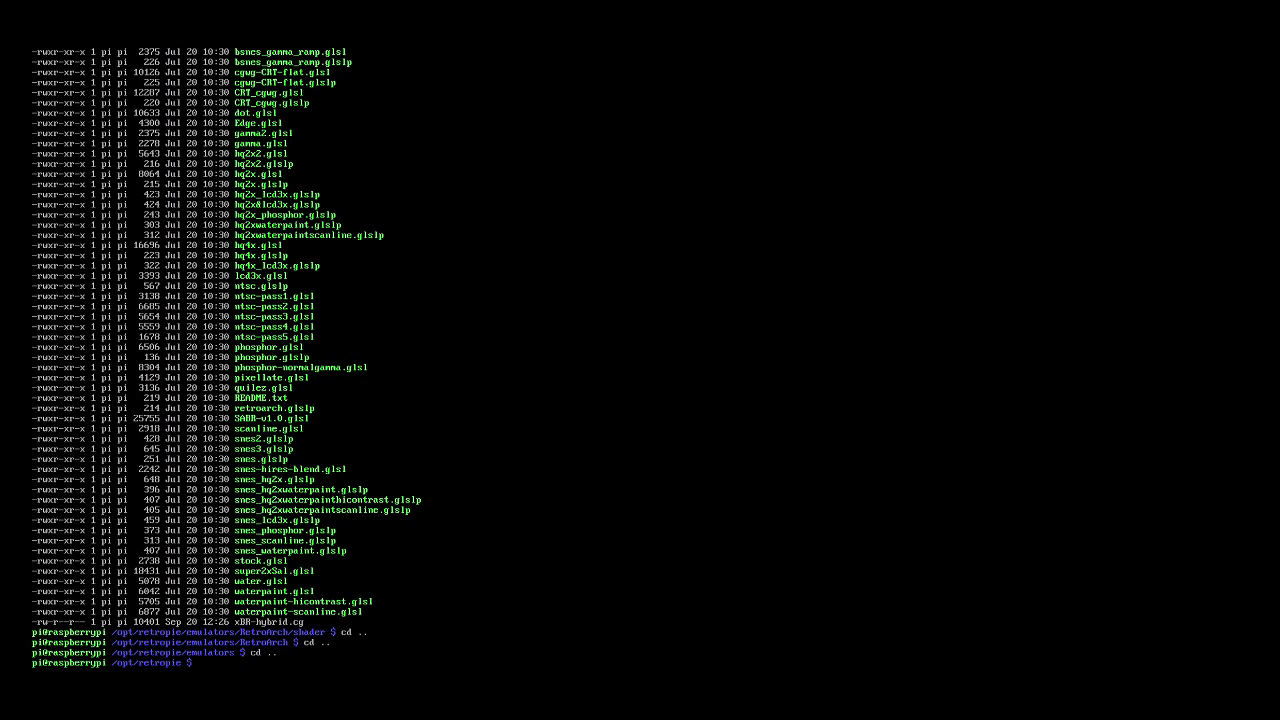
List the contents of /opt/retropie, change into the configs directory and list its system folders
type("ls")
key("Return")
type("cd")
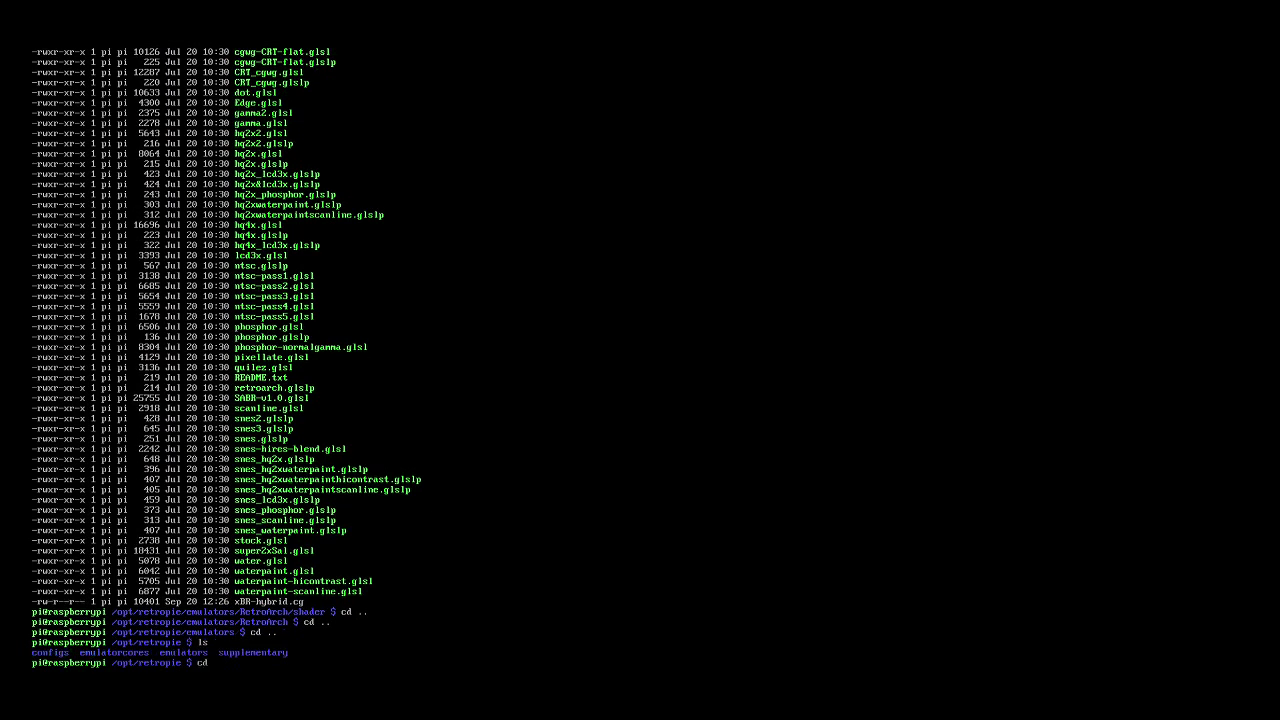
type(" configs")
key("Return")
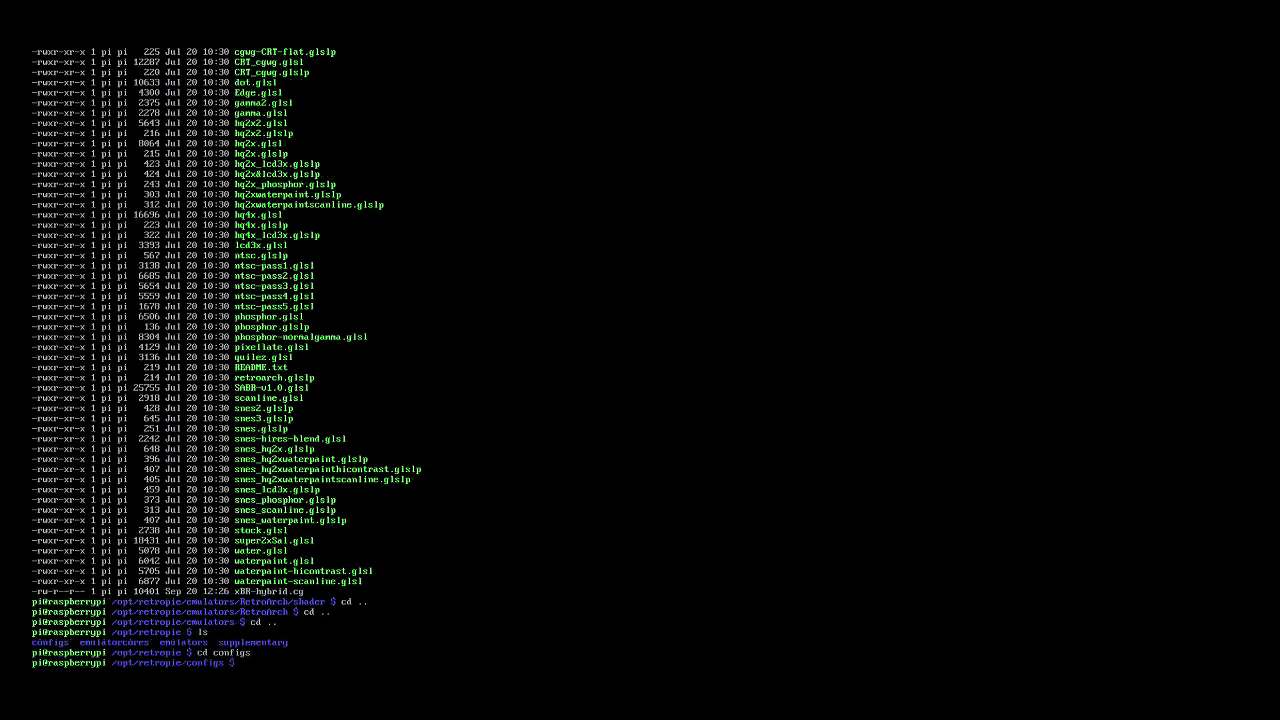
type("ls")
key("Return")
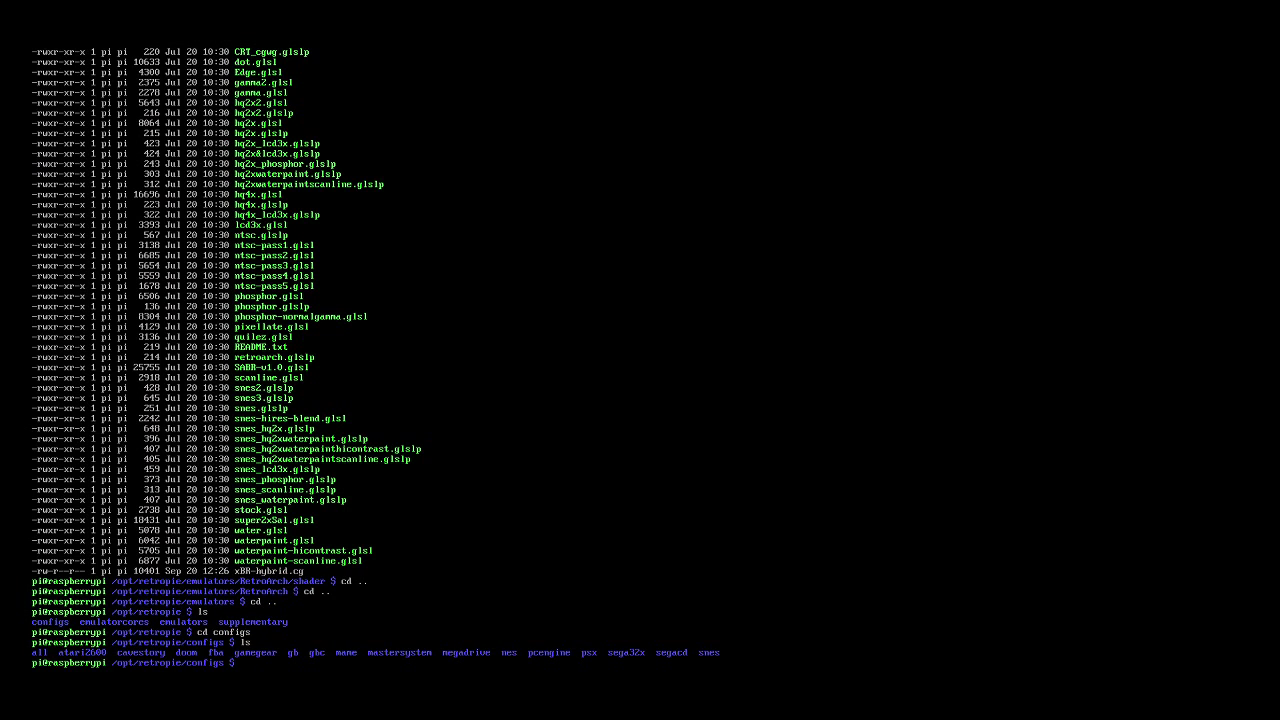
Change into the snes configuration directory and list its files
type("cd snes")
key("Return")
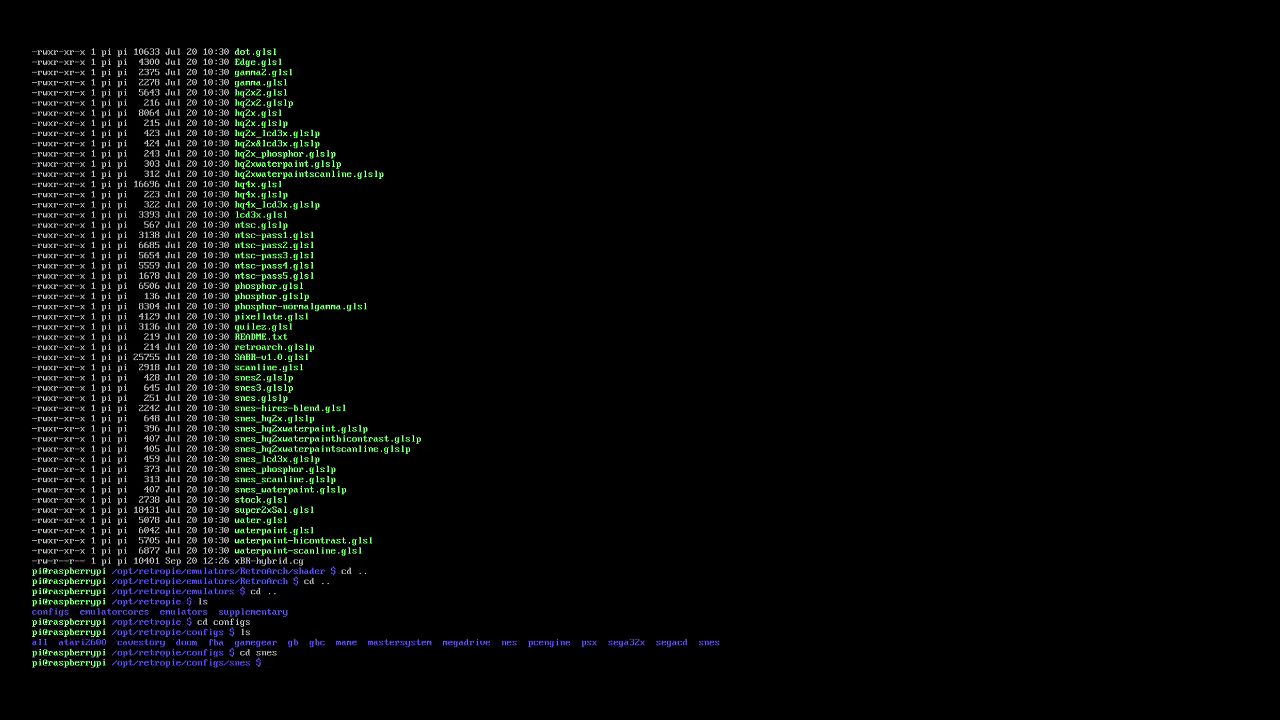
type("ls")
key("Return")
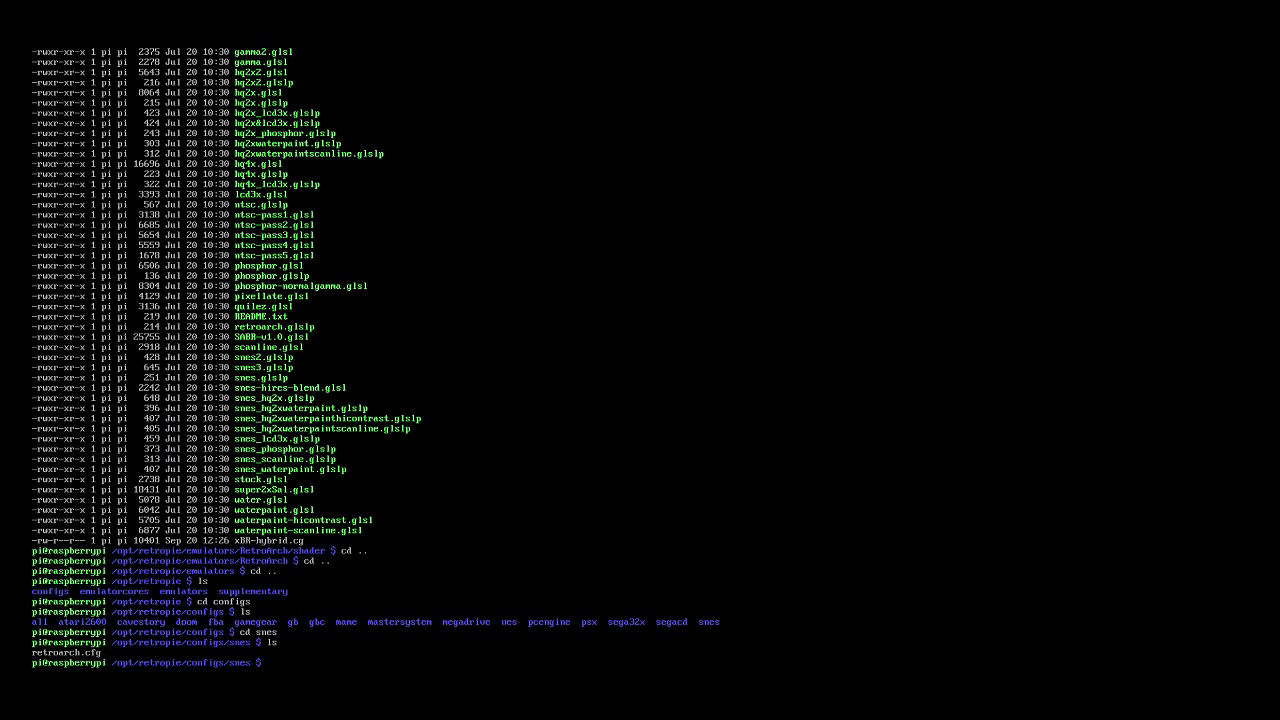
Open retroarch.cfg of the snes configuration in nano with superuser rights
type("sudo nano re")
key("Tab")
key("Return")
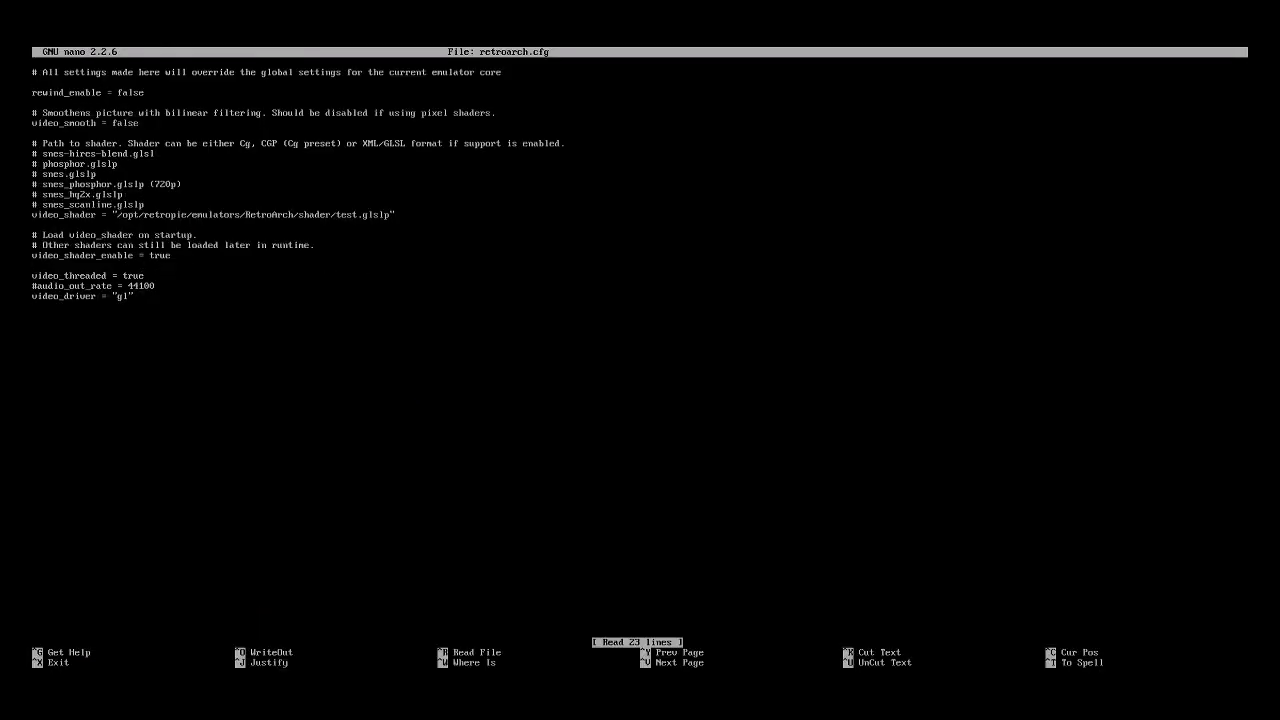
Set the video_shader path to /opt/retropie/emulators/RetroArch/shader/snes.glslp and save retroarch.cfg under the same name
key("Down")
key("Down")
key("Down")
key("Down")
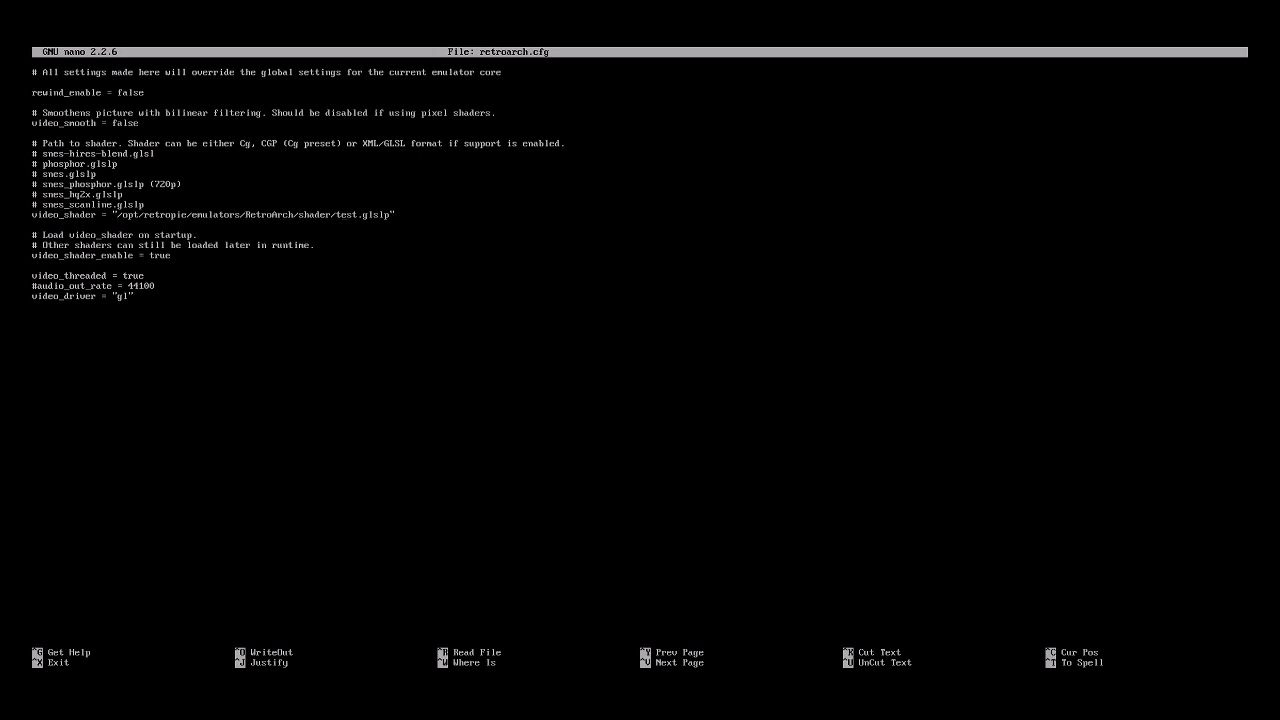
key("BackSpace")
key("BackSpace")
key("BackSpace")
key("BackSpace")
key("Delete")
type("sn.es")
key("ctrl+o")
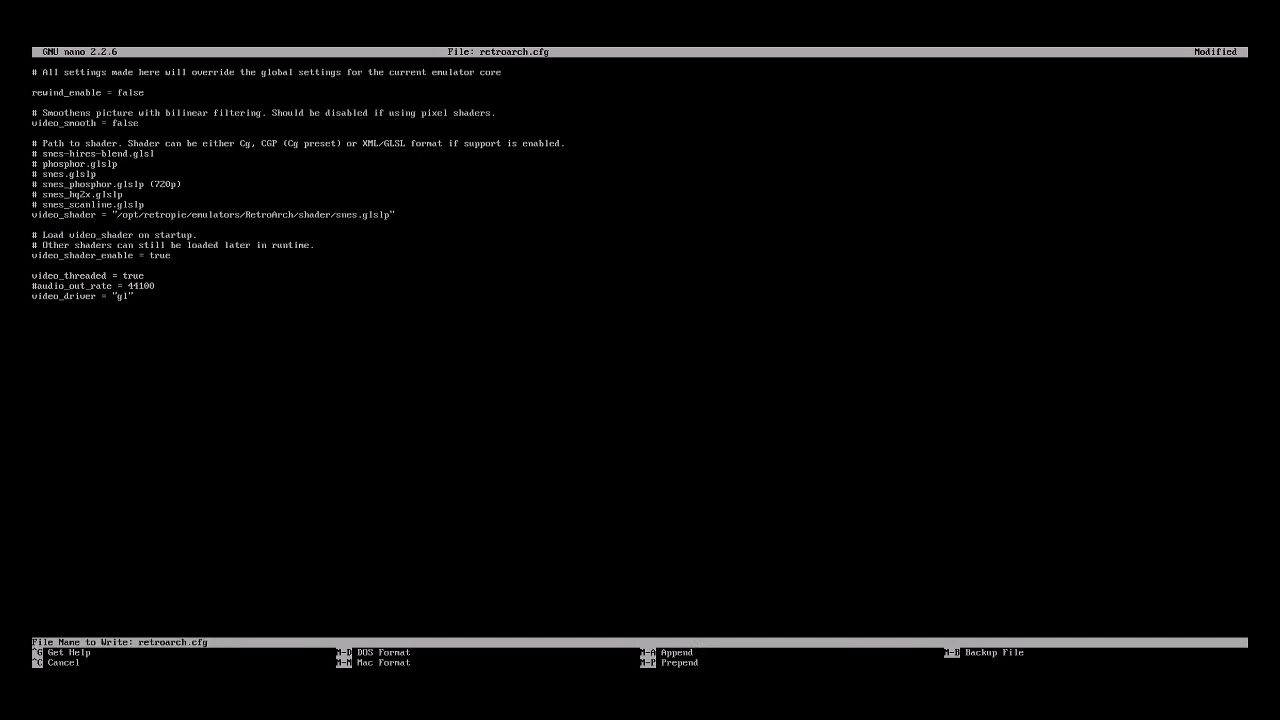
key("Return")
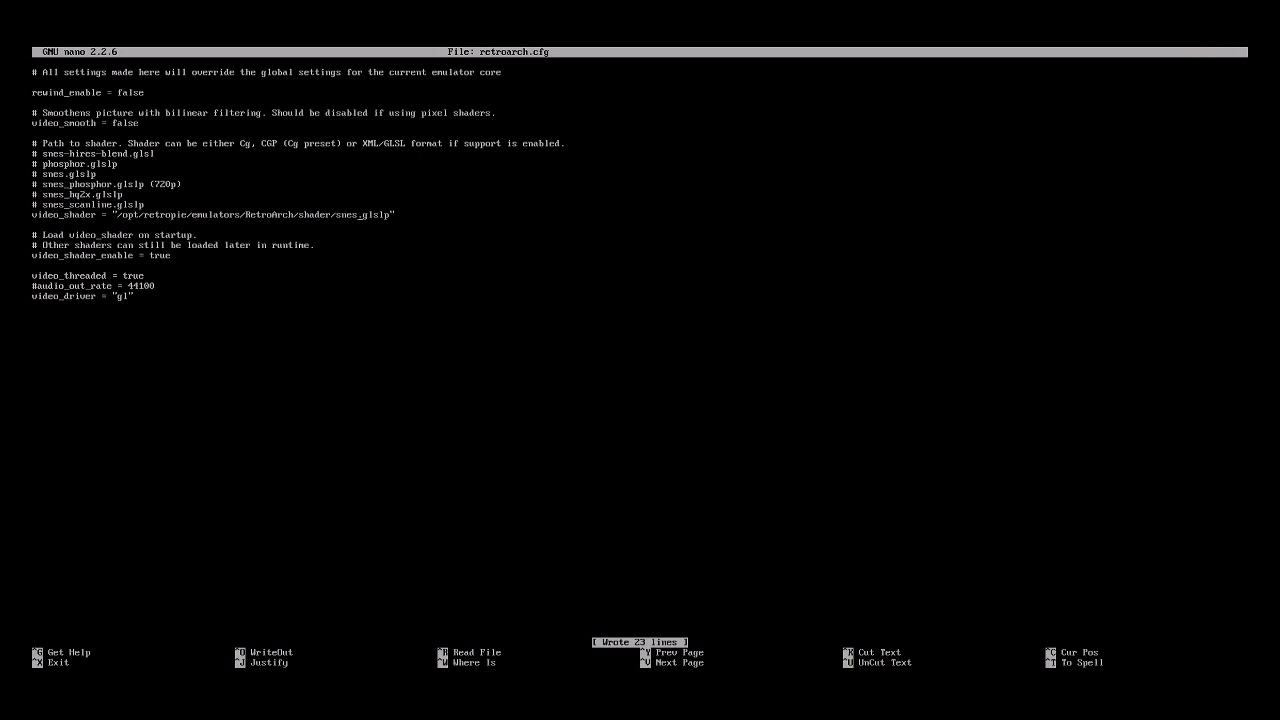
Exit nano and launch EmulationStation from the terminal
key("ctrl+x")
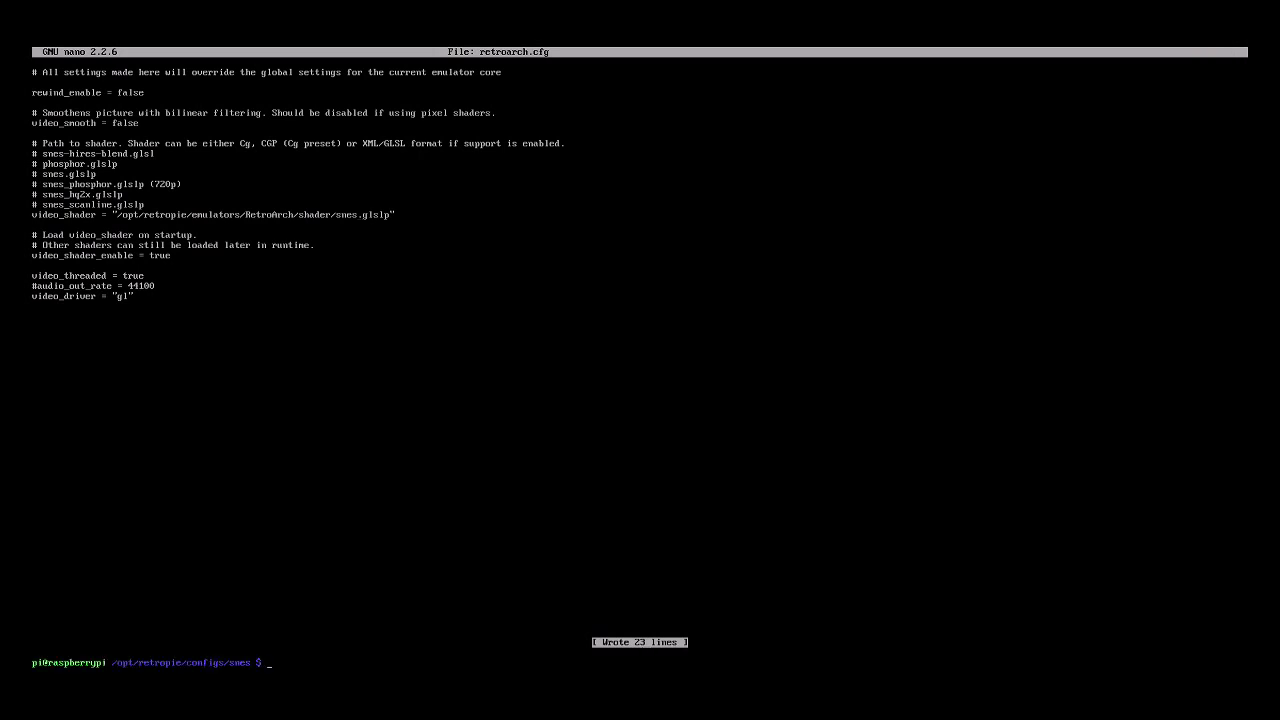
type("emulationstation")
key("Return")
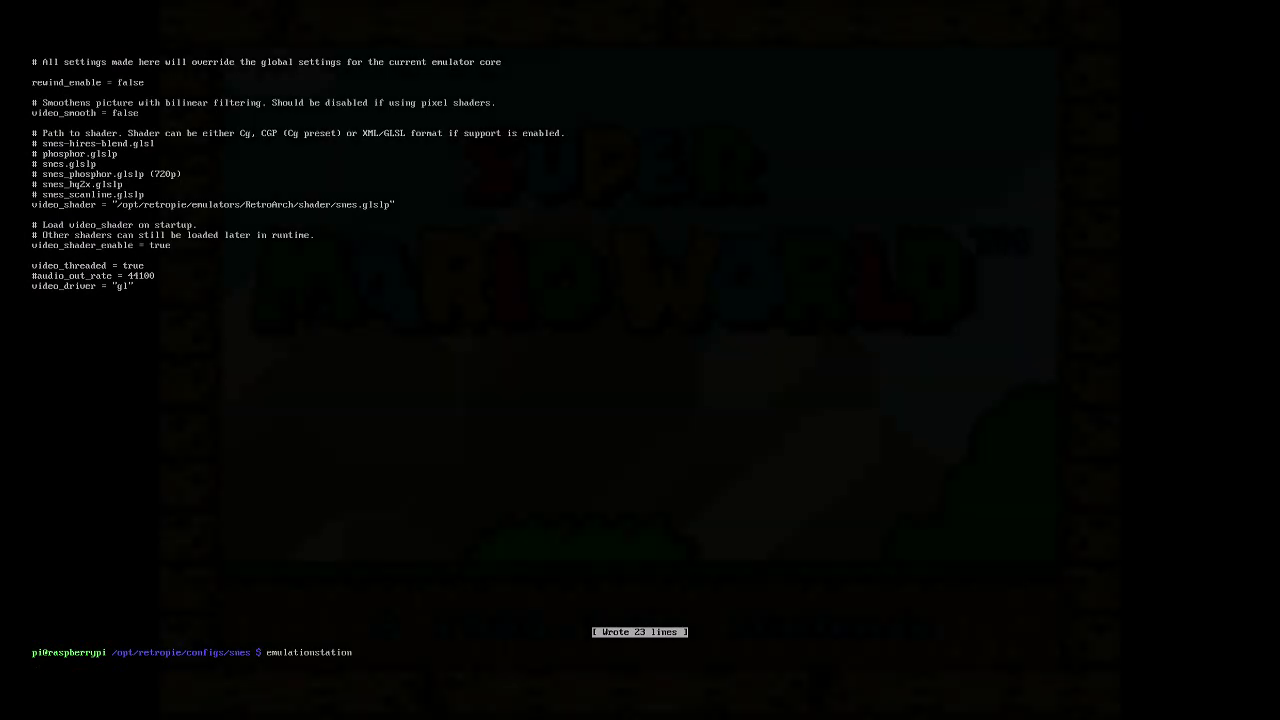